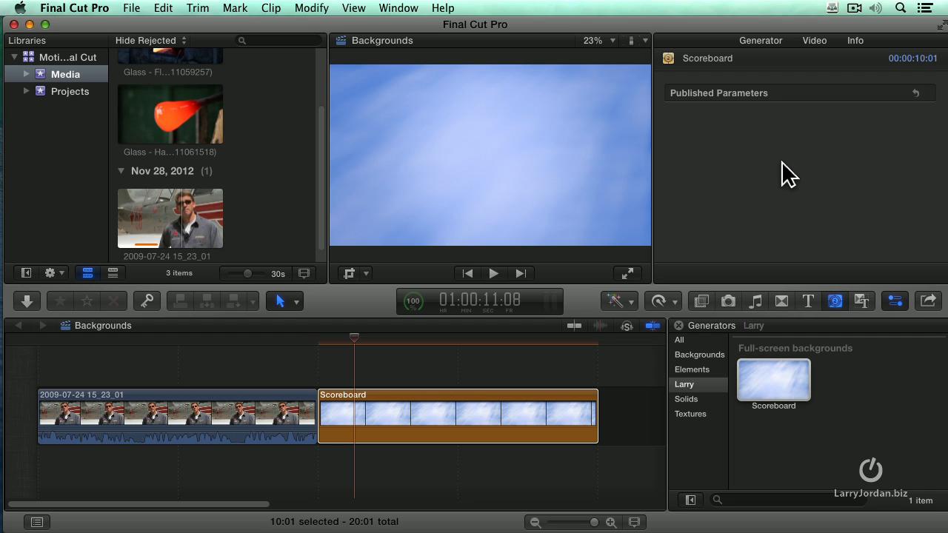
Open the Scoreboard generator in Motion for editing and show its layer list with the Morning group's contents.
right_click(774, 381)
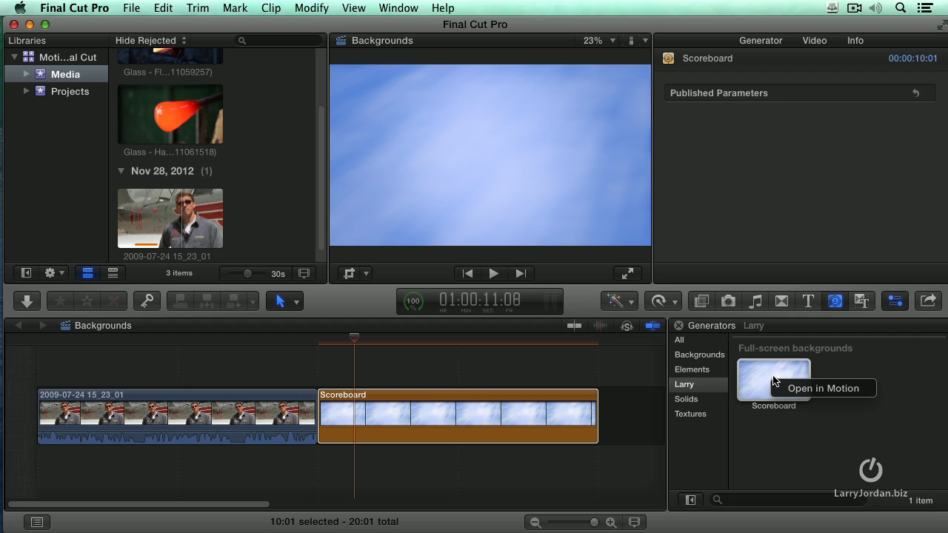
left_click(800, 388)
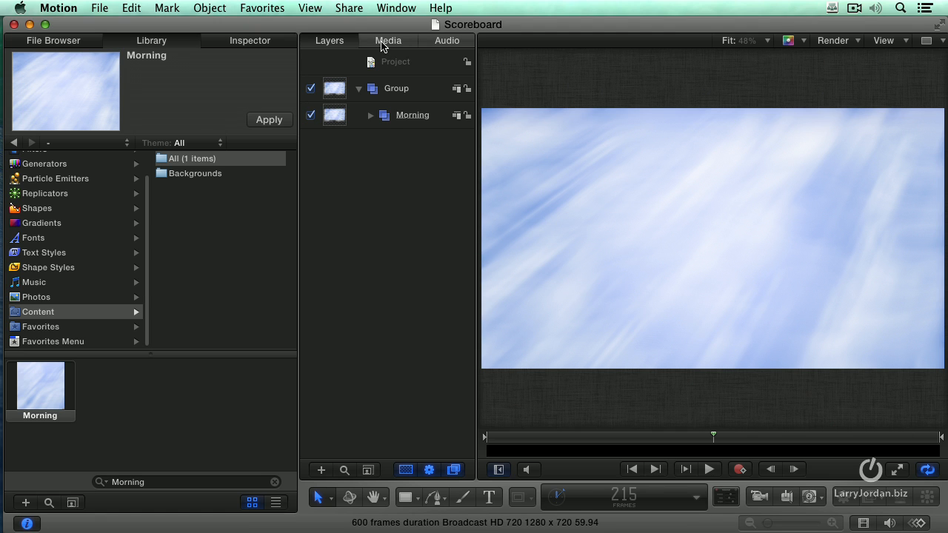
key("F5")
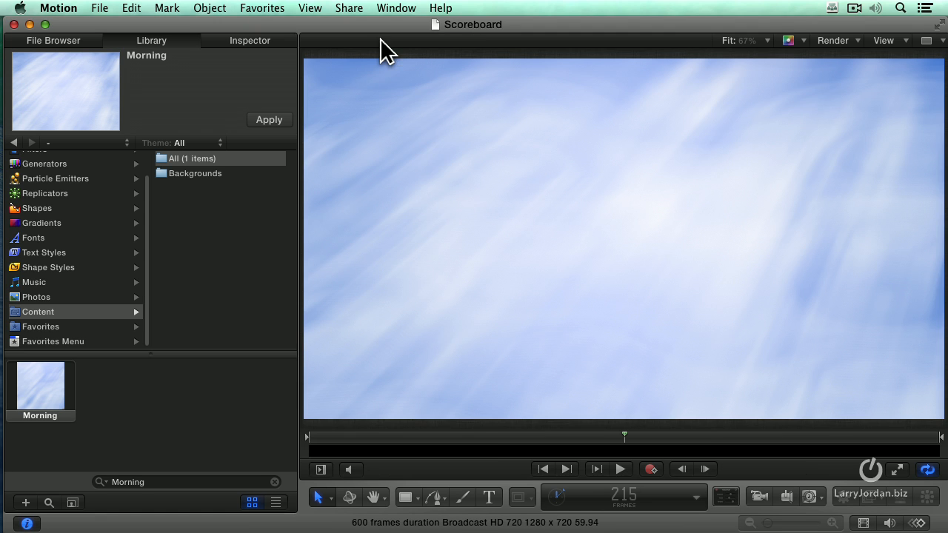
left_click(477, 198)
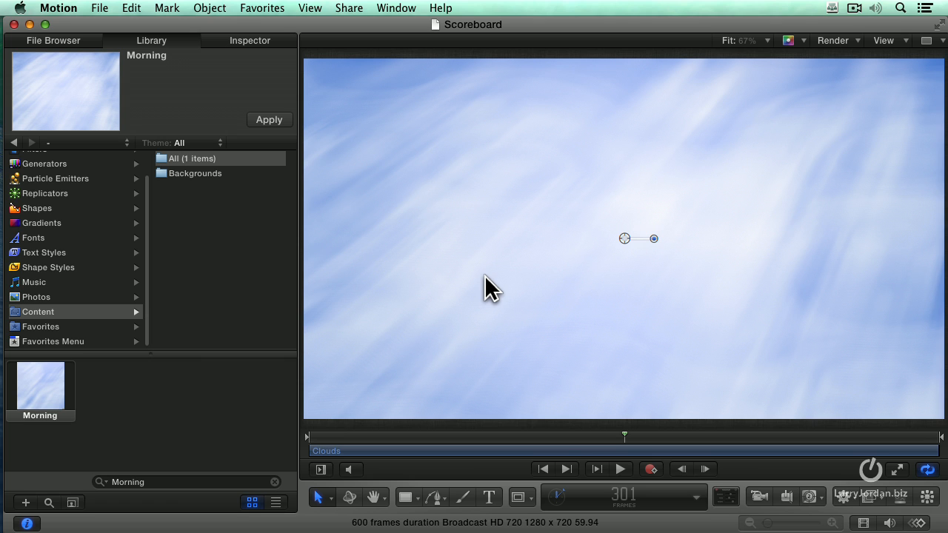
key("super+4")
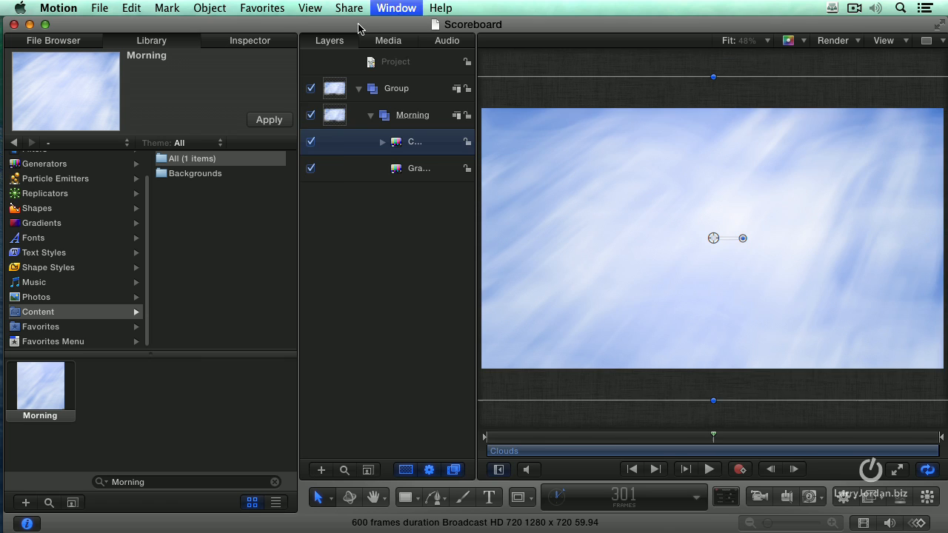
Apply the Colorize color correction filter to the Morning group.
left_click(403, 118)
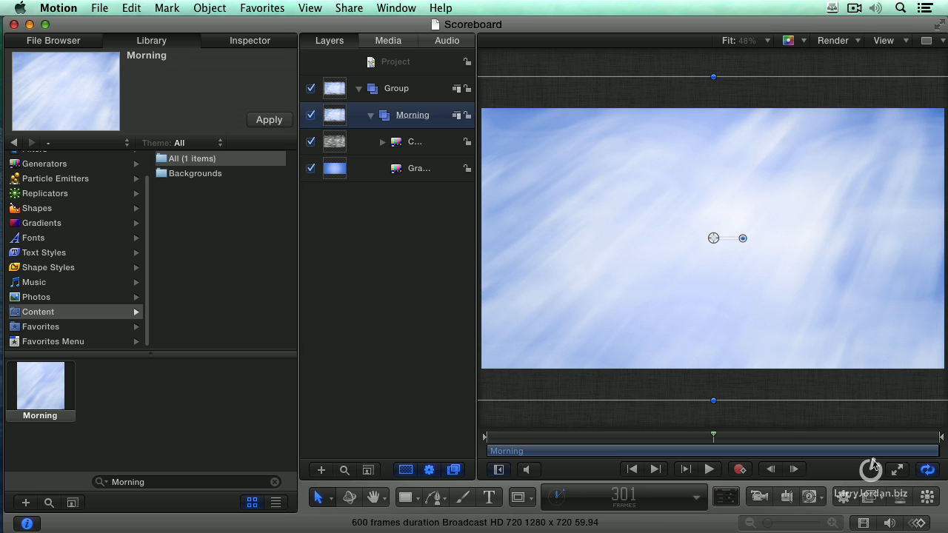
left_click(870, 496)
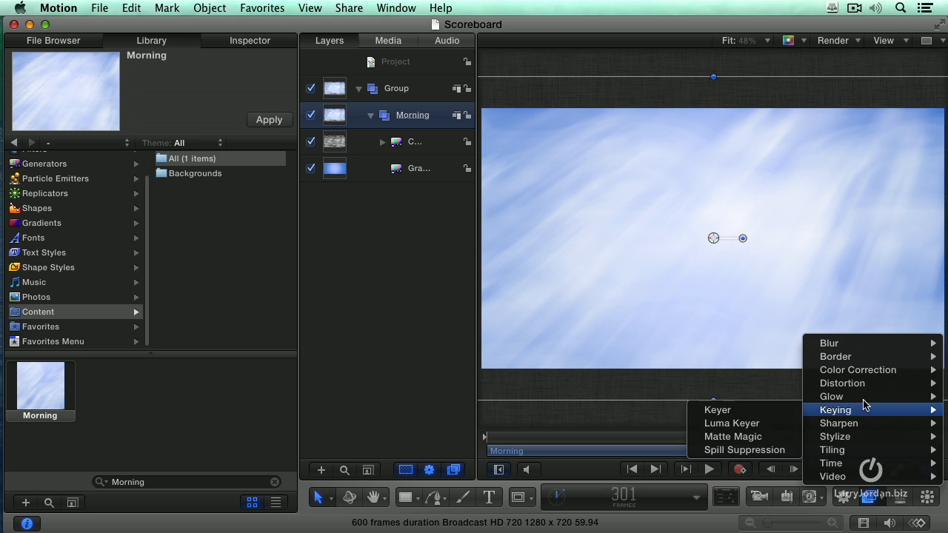
mouse_move(863, 371)
left_click(738, 362)
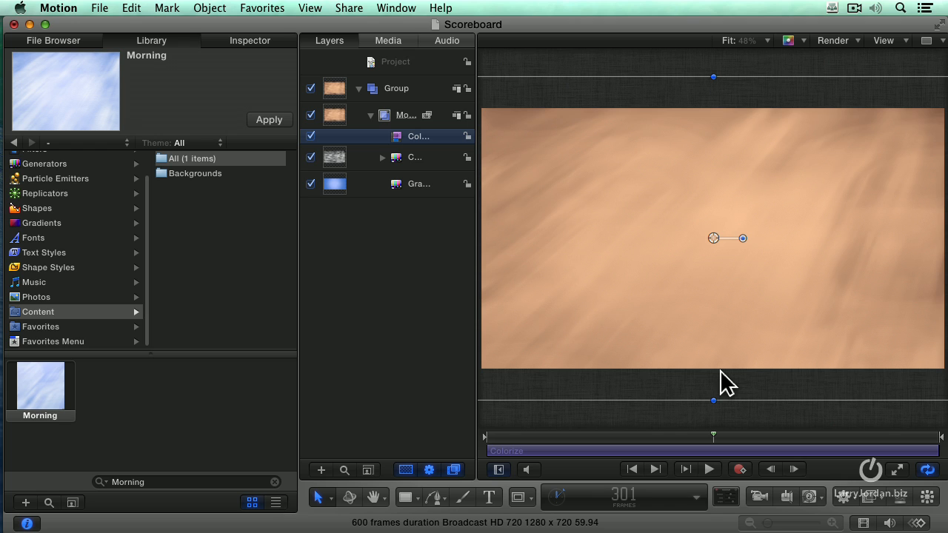
Widen the layer list to read the full layer names, and restore the project window's layout.
double_click(412, 136)
left_click_drag(687, 27, 520, 27)
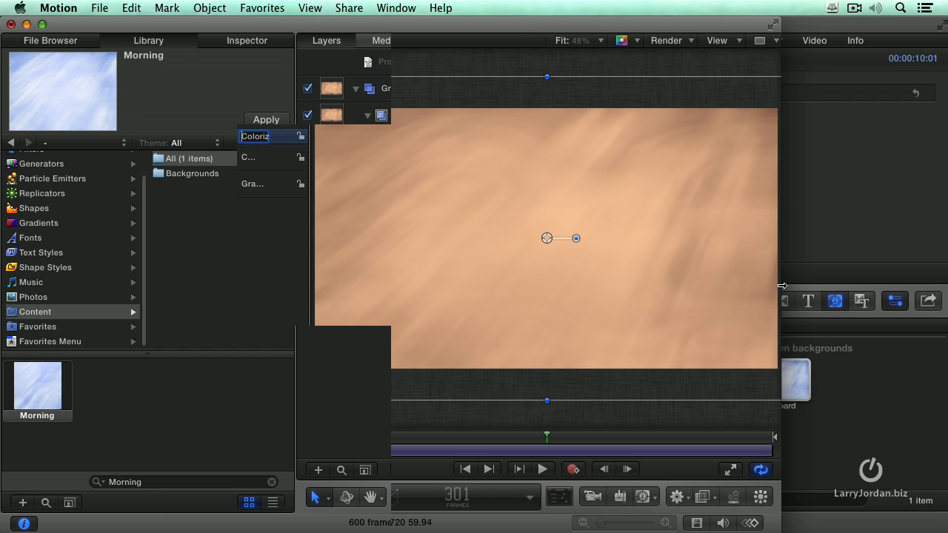
left_click_drag(777, 296, 927, 287)
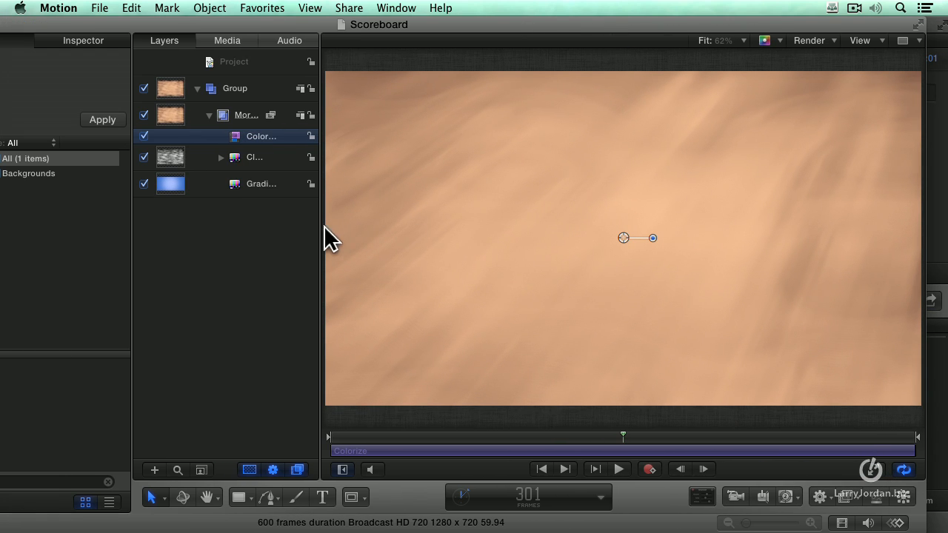
left_click_drag(324, 233, 406, 229)
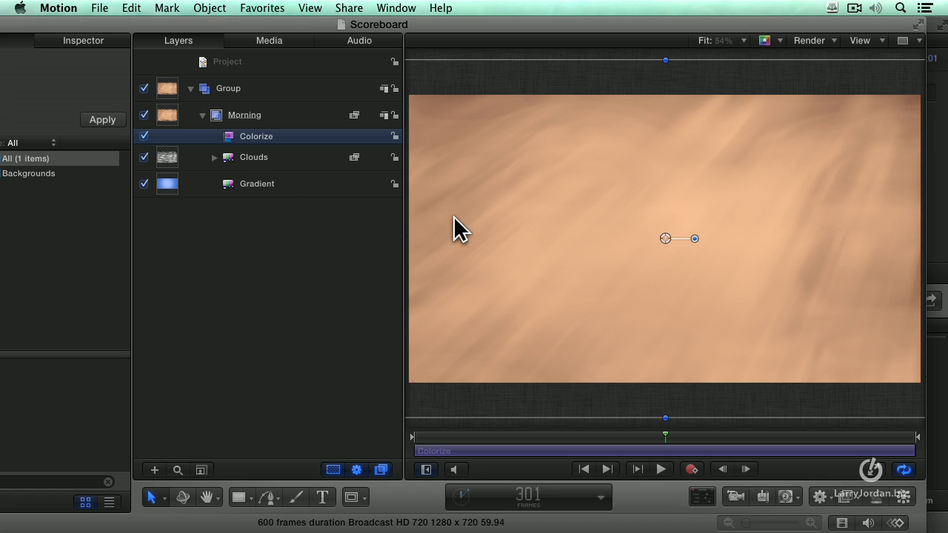
left_click_drag(153, 24, 313, 24)
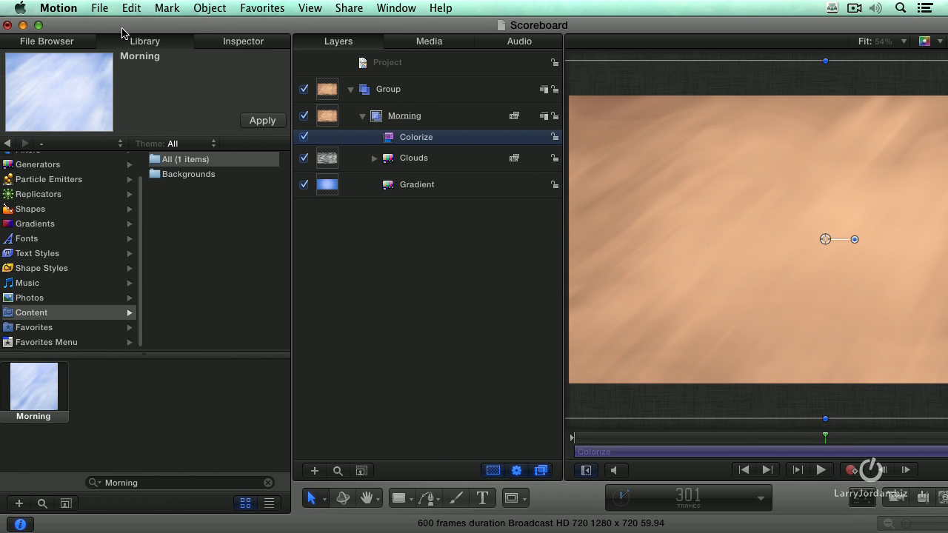
left_click(39, 26)
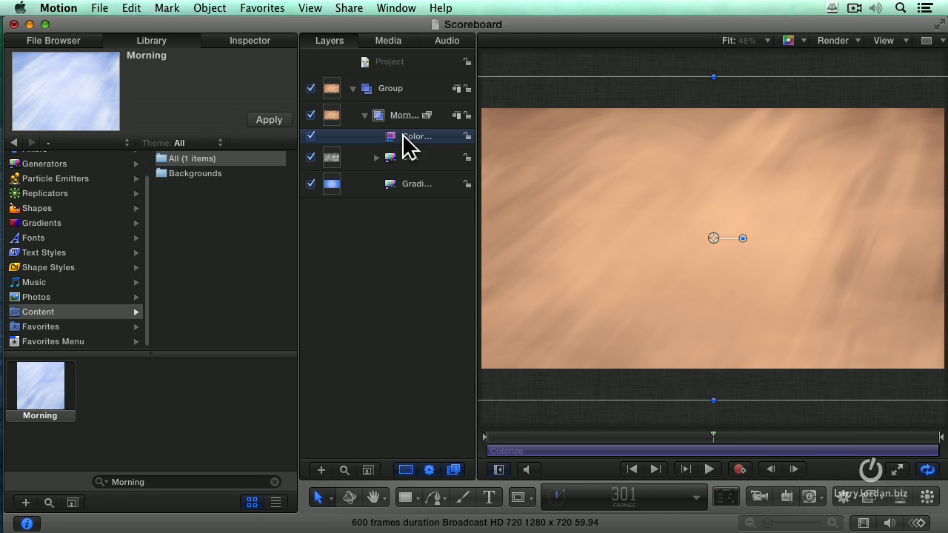
Set the Colorize filter's Remap White color to a bright green.
left_click(248, 41)
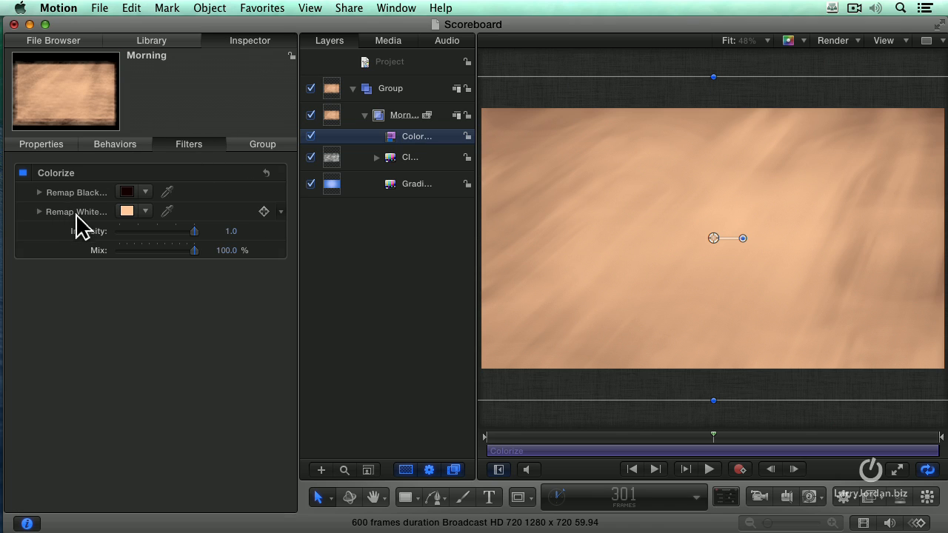
left_click(145, 211)
left_click(180, 249)
left_click_drag(179, 250, 160, 281)
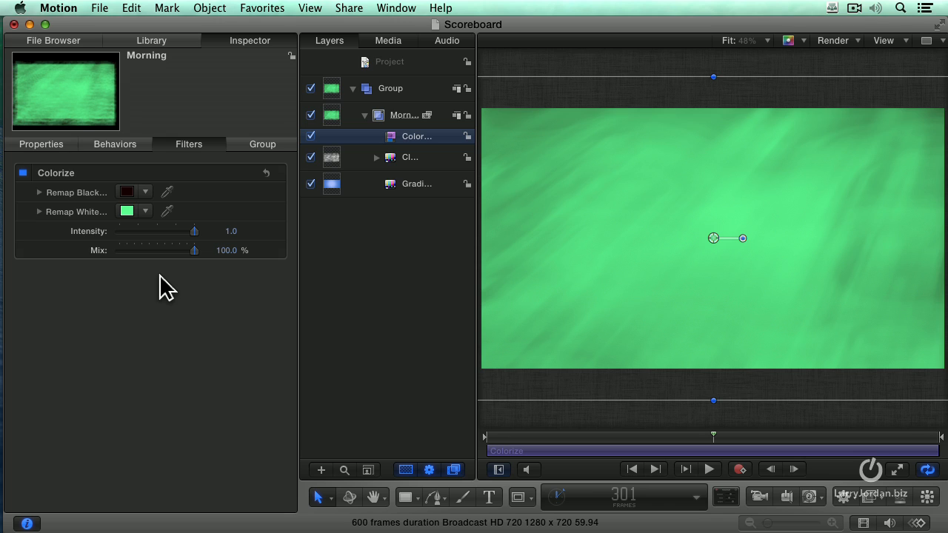
Publish the Colorize filter's Remap White parameter so it can be adjusted in Final Cut Pro.
mouse_move(95, 218)
left_click(280, 213)
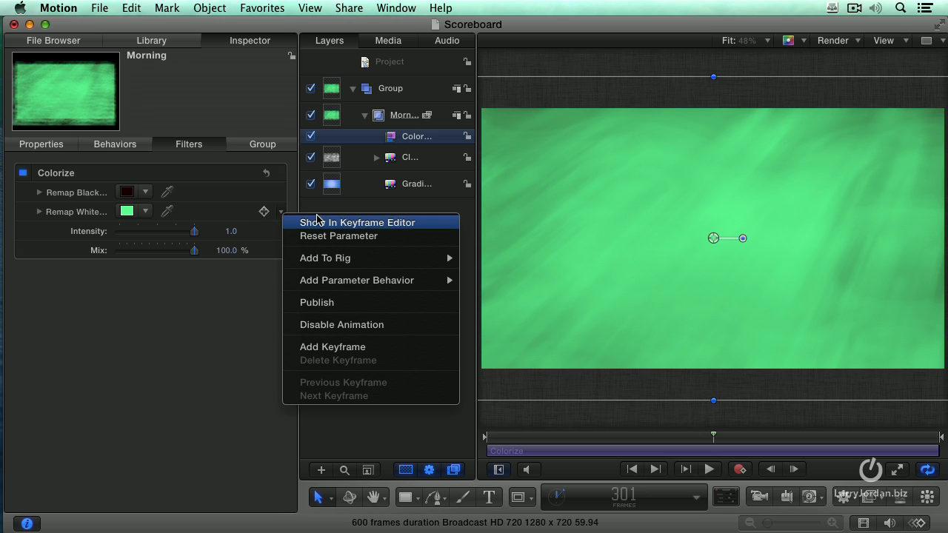
left_click(358, 305)
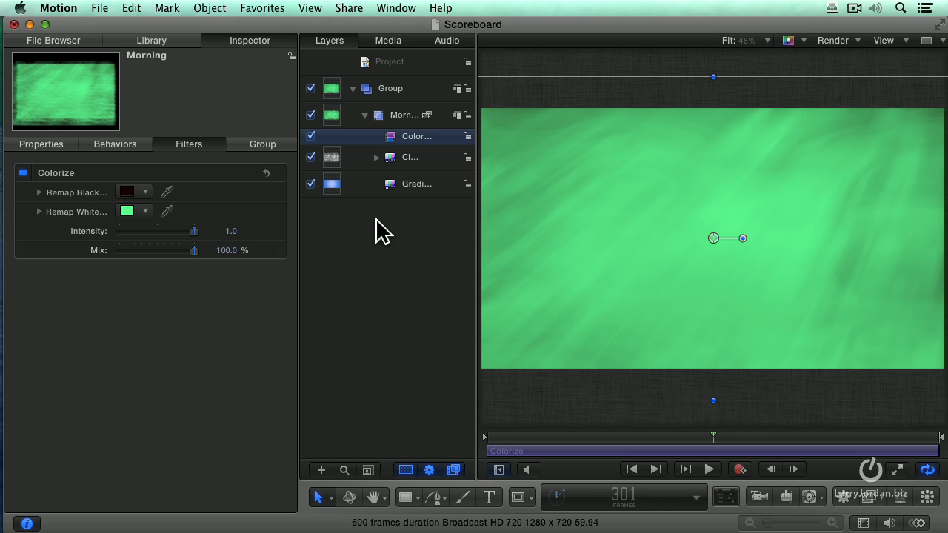
Rename the published Remap White parameter in the project's publishing settings as Change Color.
left_click(401, 64)
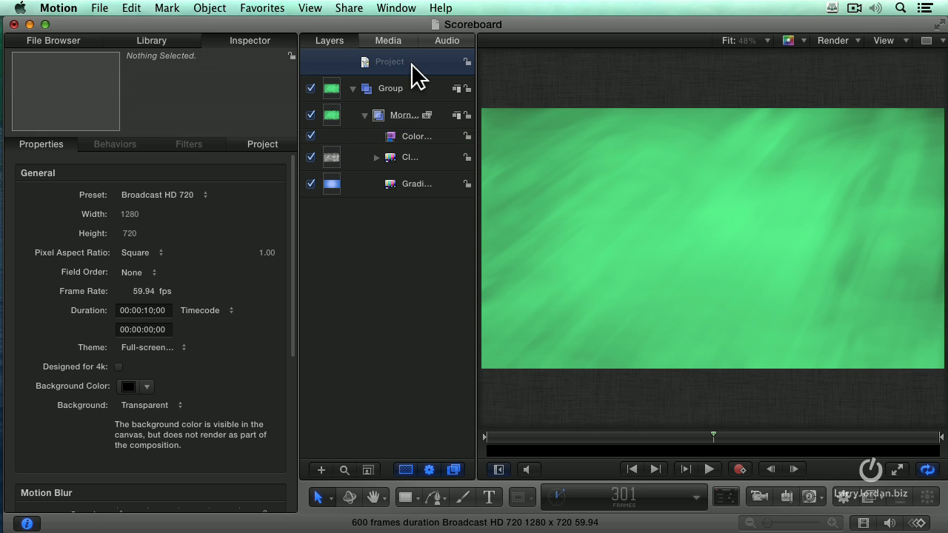
left_click(244, 41)
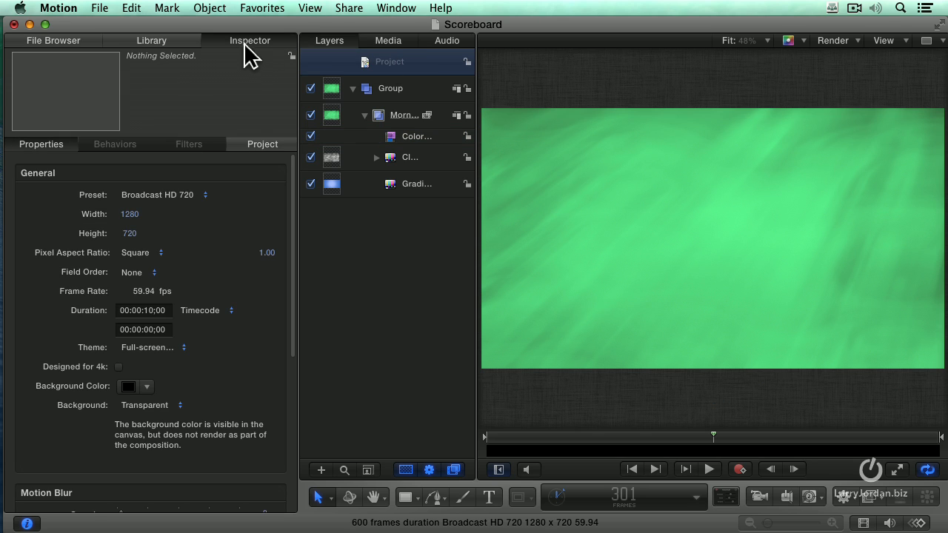
left_click(266, 142)
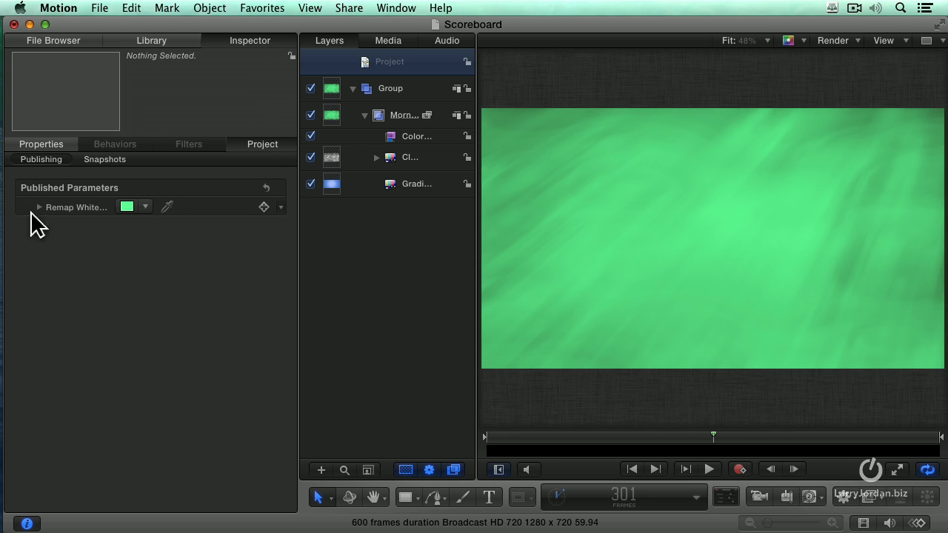
double_click(91, 209)
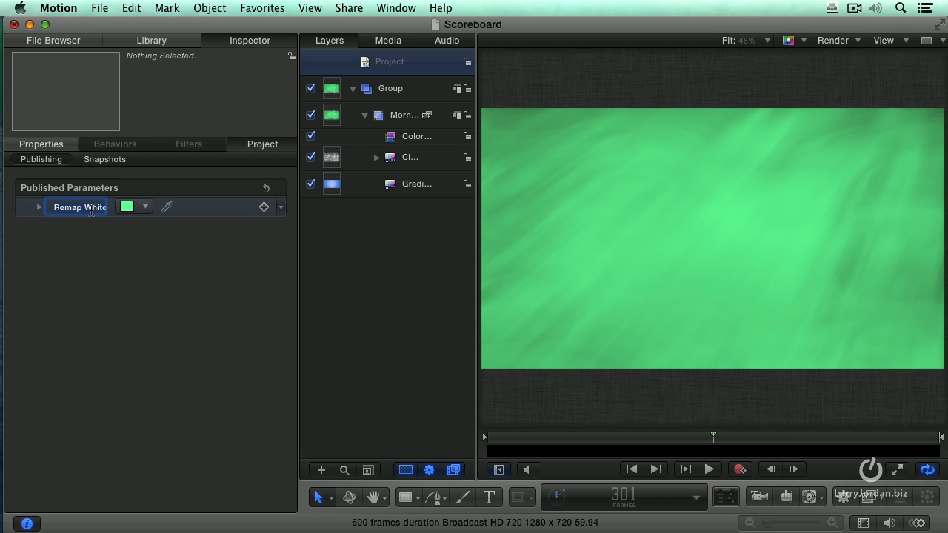
key("BackSpace")
type("Change Color")
key("Return")
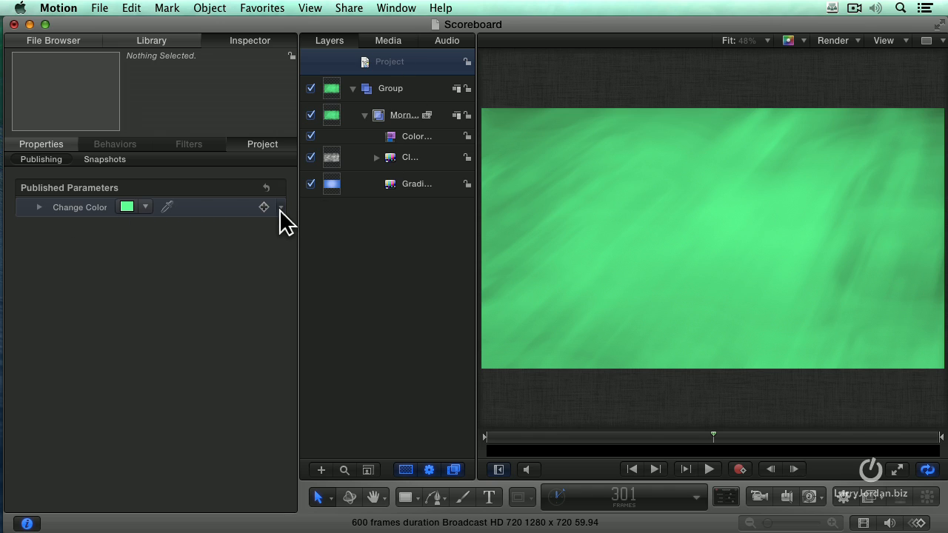
Save the Scoreboard generator and switch to Final Cut Pro.
left_click(97, 7)
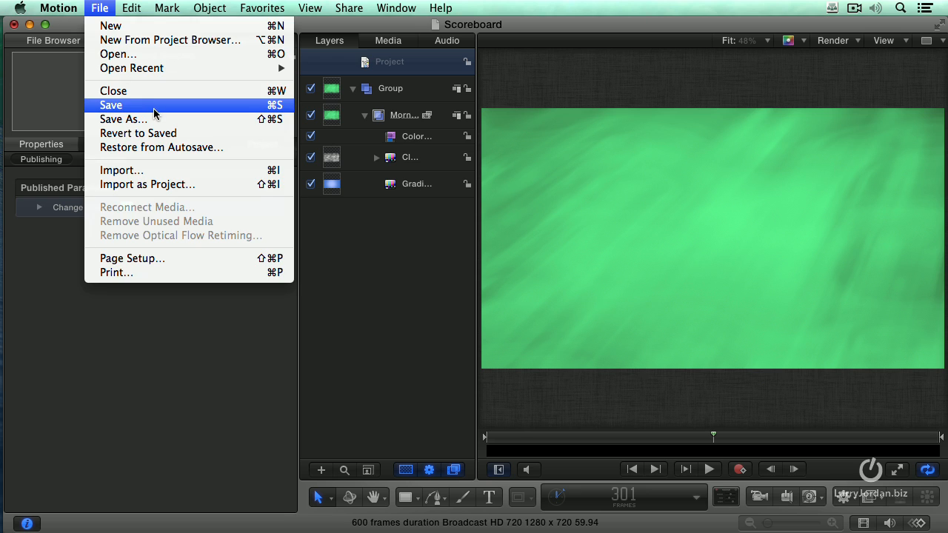
left_click(148, 105)
key("super+Tab")
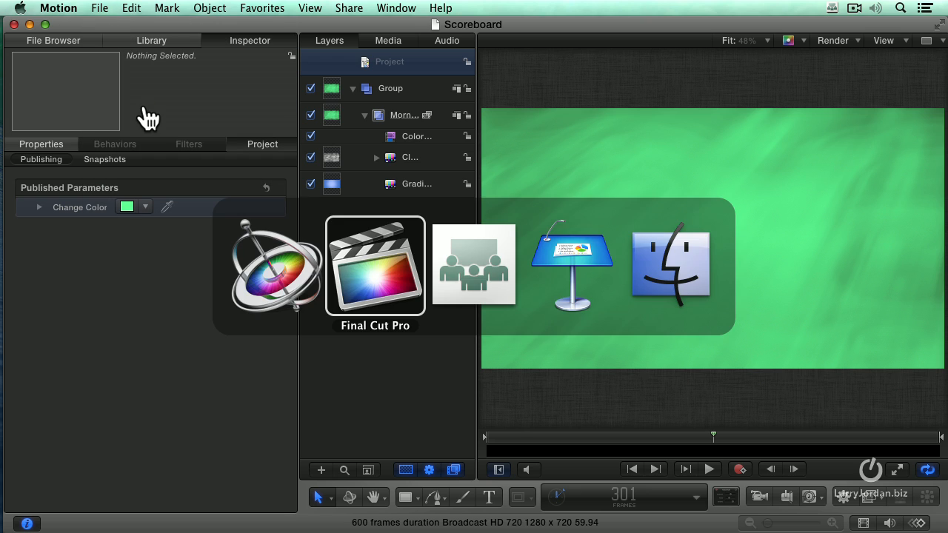
Delete the outdated Scoreboard clip from the Backgrounds timeline and move the playhead to the end of the remaining clip.
left_click(781, 397)
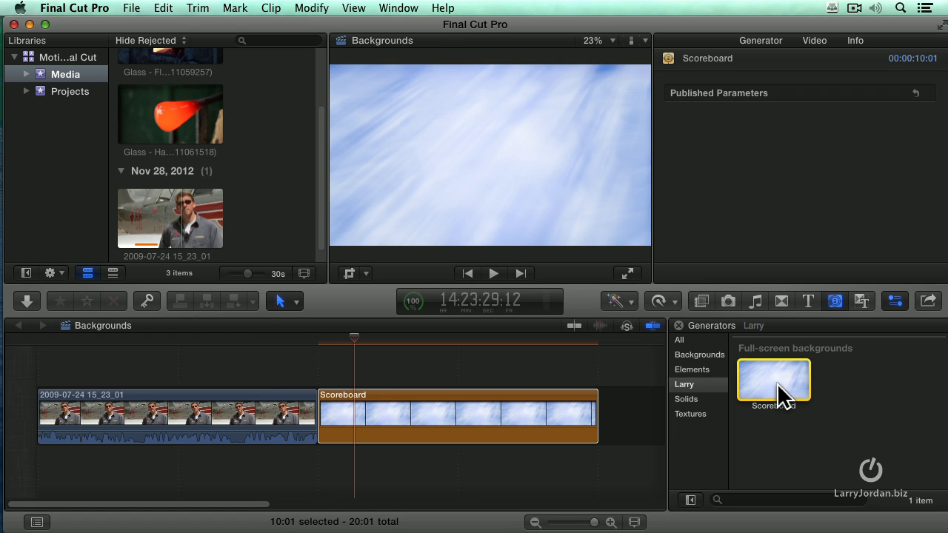
left_click(544, 410)
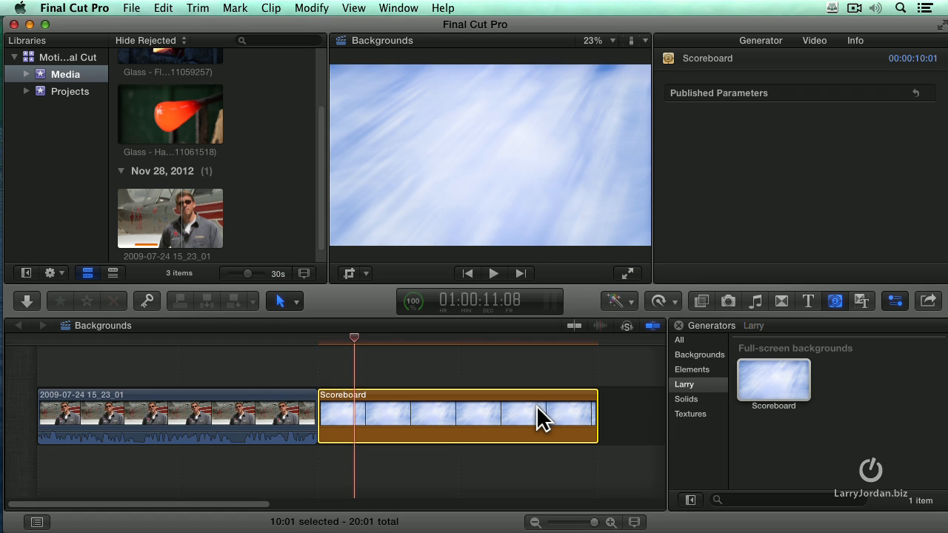
key("Delete")
key("Up")
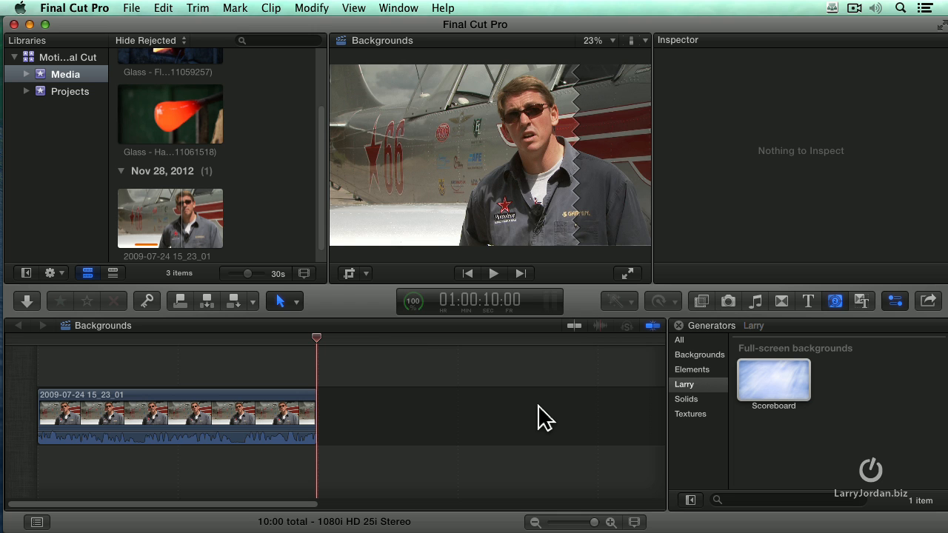
Add the updated Scoreboard generator after the interview clip and place the playhead over it at 01:00:12:11.
left_click_drag(751, 374, 415, 408)
left_click(406, 341)
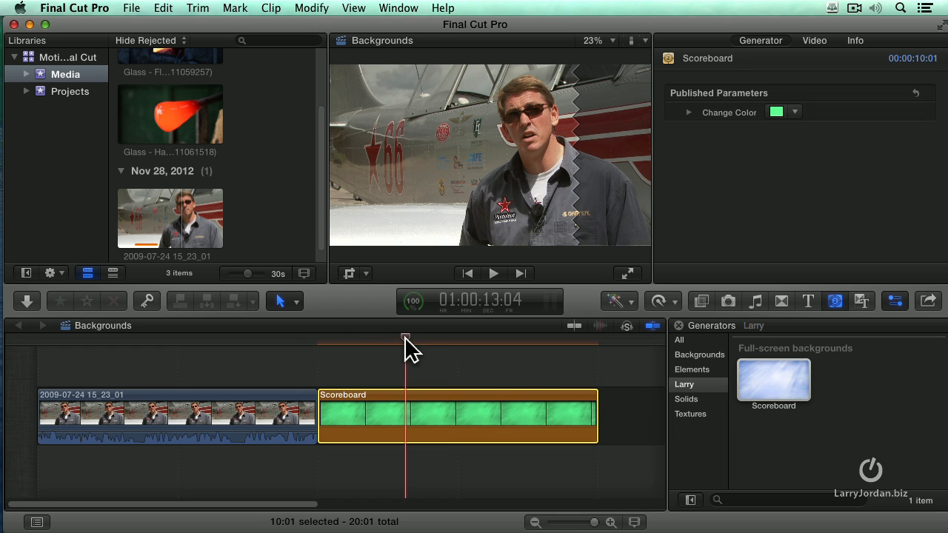
left_click(385, 339)
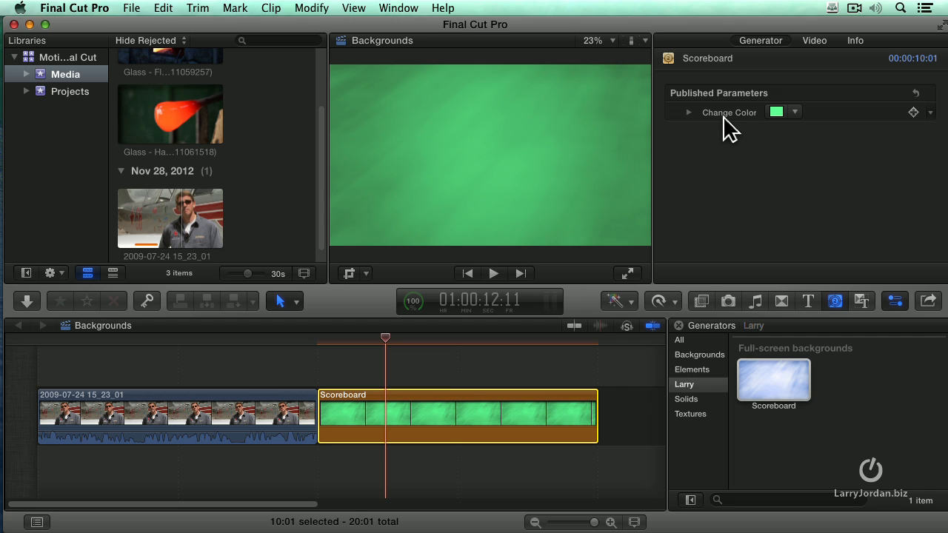
Set the Scoreboard clip's Change Color parameter to a light yellow.
left_click(795, 112)
left_click_drag(808, 127, 836, 148)
left_click(795, 113)
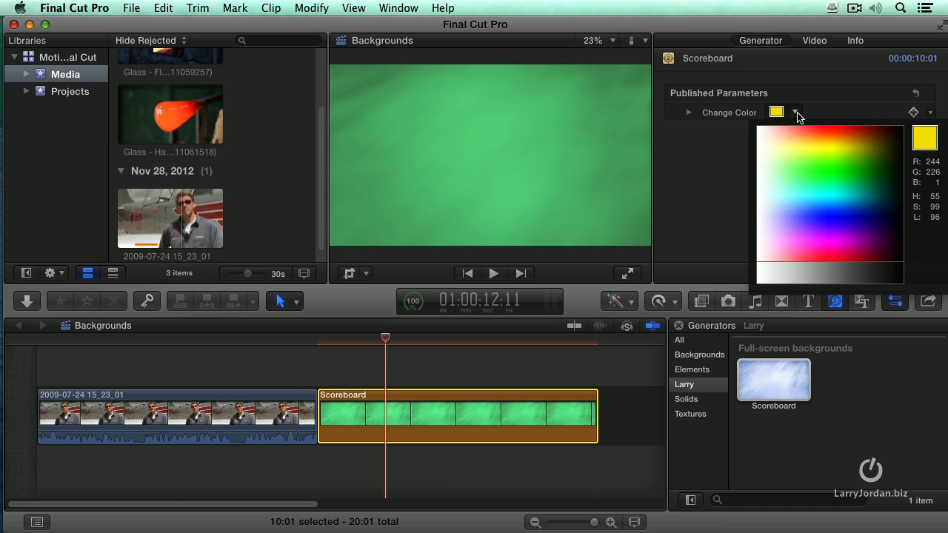
left_click_drag(795, 114, 804, 145)
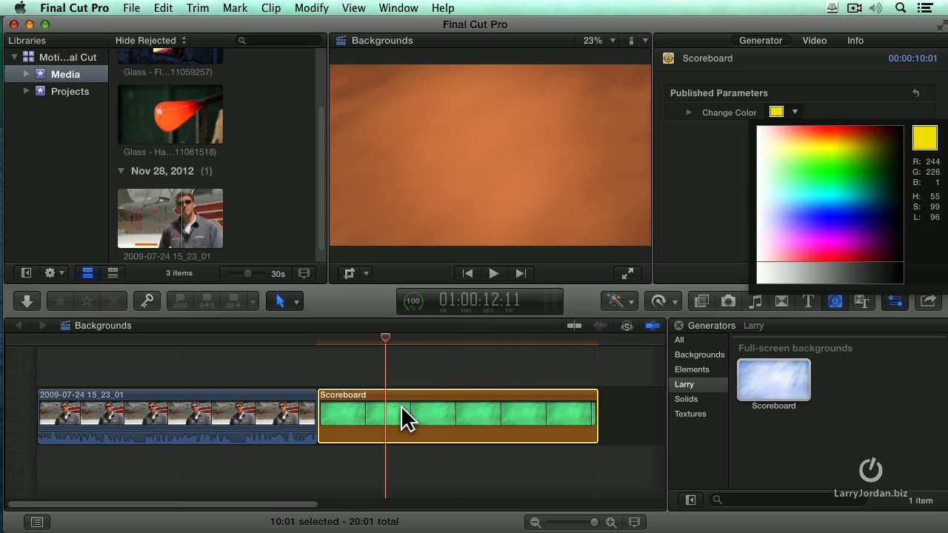
left_click(802, 148)
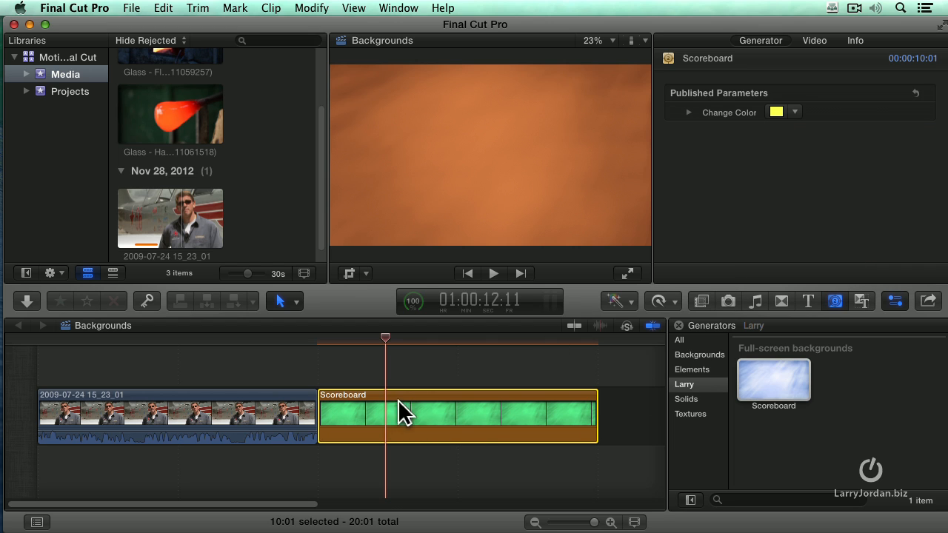